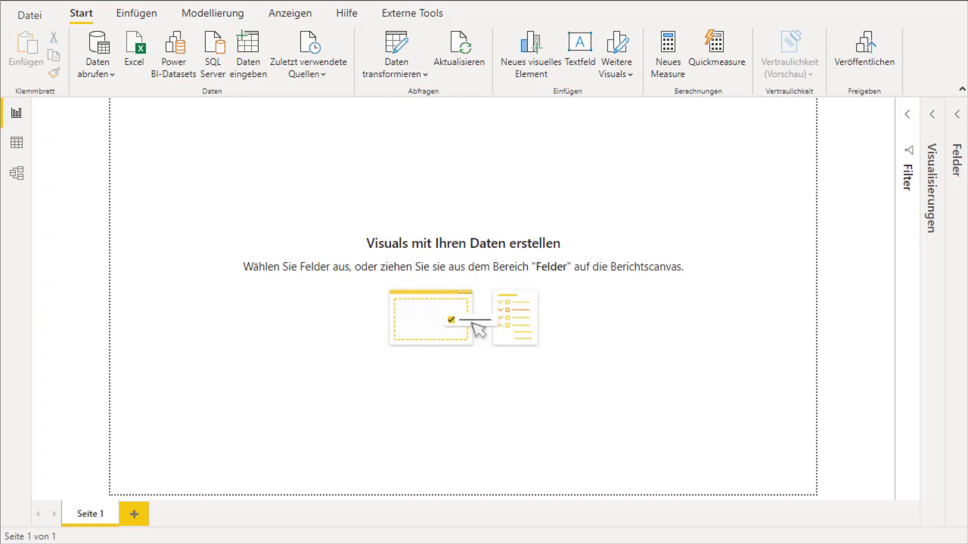
Collapse the ribbon and insert an enlarged Matrix visual on Seite 1
left_click(960, 90)
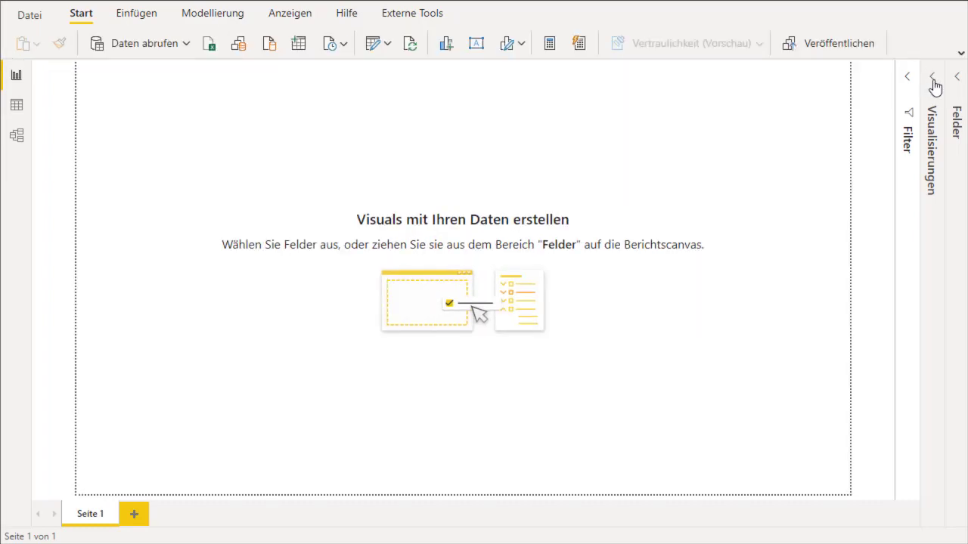
left_click(934, 79)
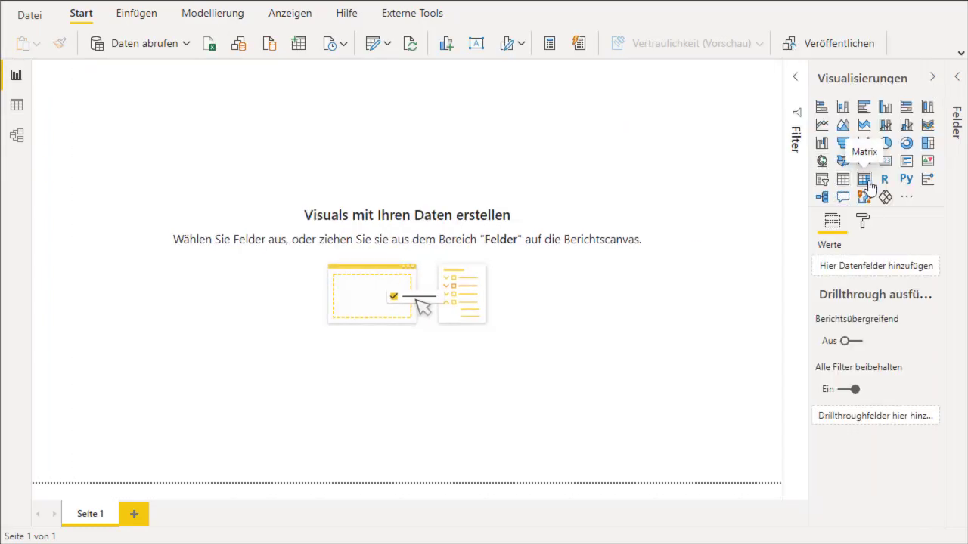
left_click(867, 182)
left_click_drag(159, 167, 213, 188)
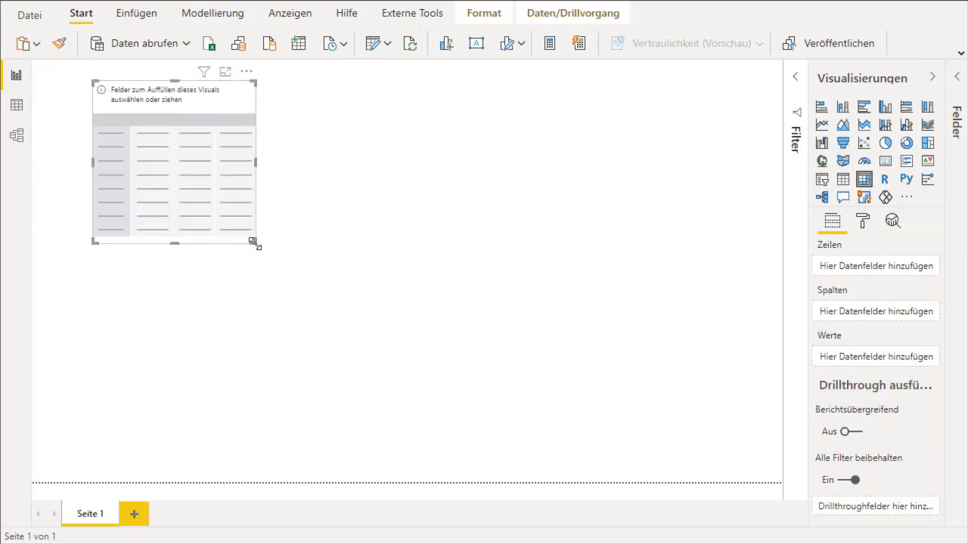
left_click_drag(253, 243, 353, 336)
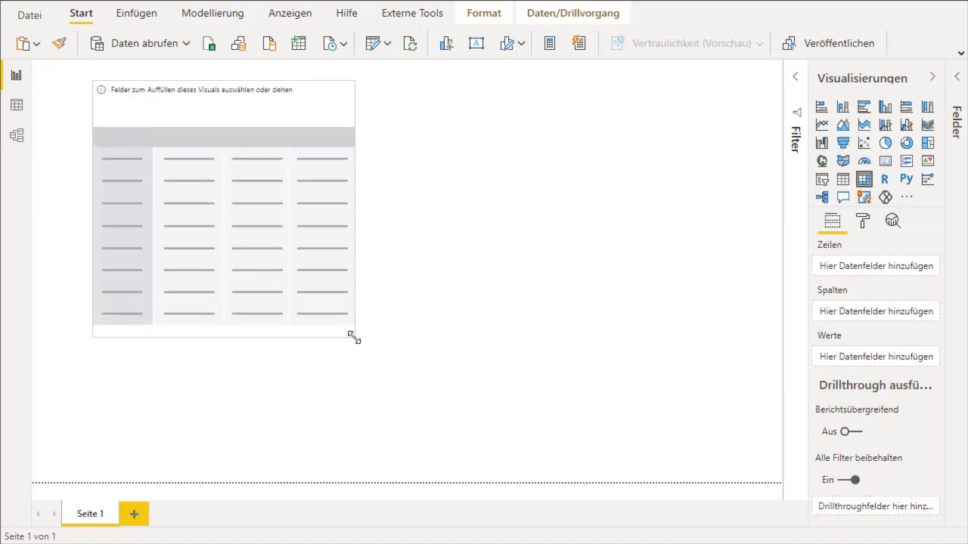
Fill the matrix with Country rows and Total Profit values, then enlarge it further
left_click(960, 85)
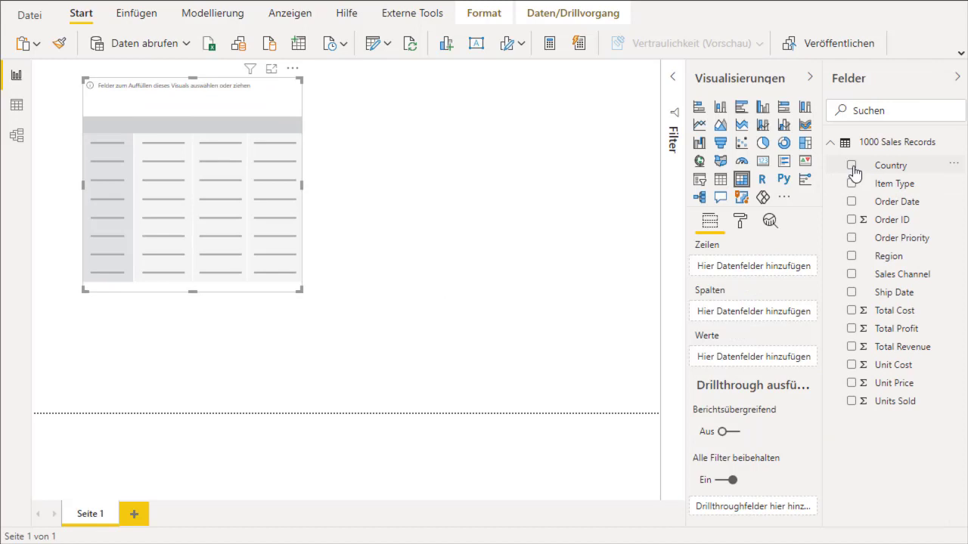
left_click(852, 165)
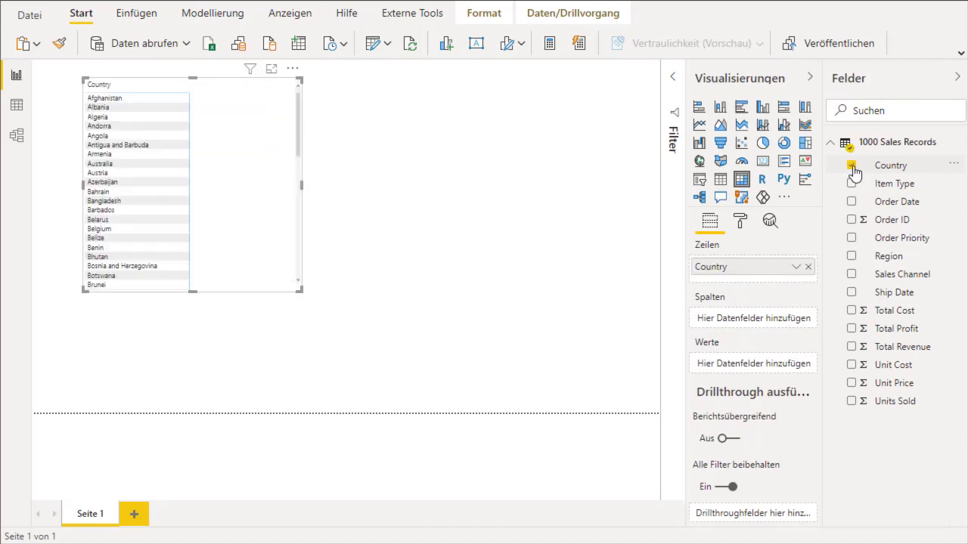
left_click(852, 329)
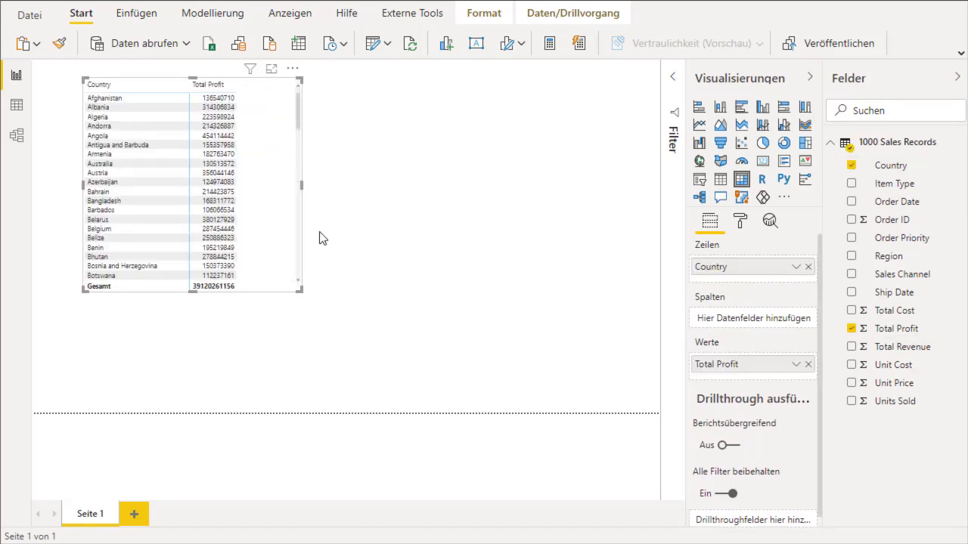
left_click_drag(301, 289, 404, 344)
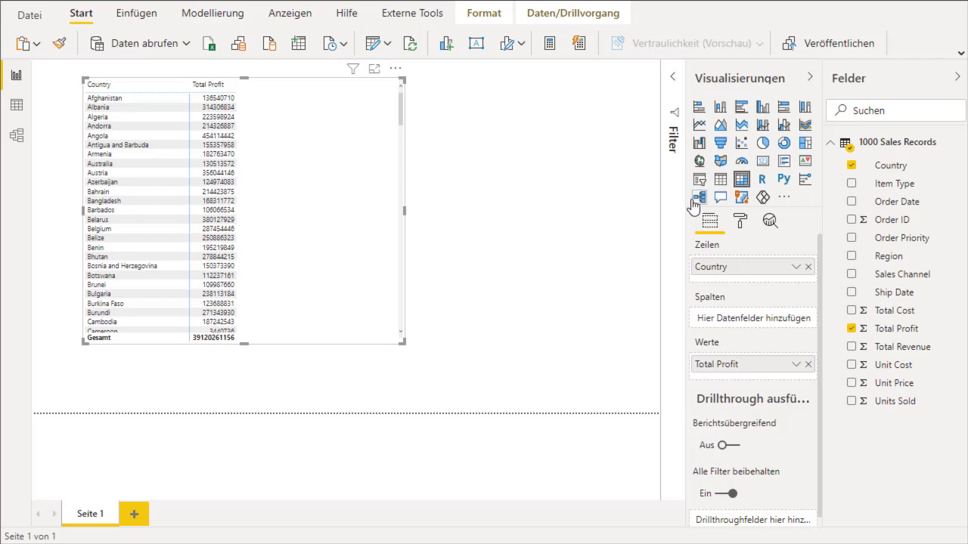
left_click(672, 78)
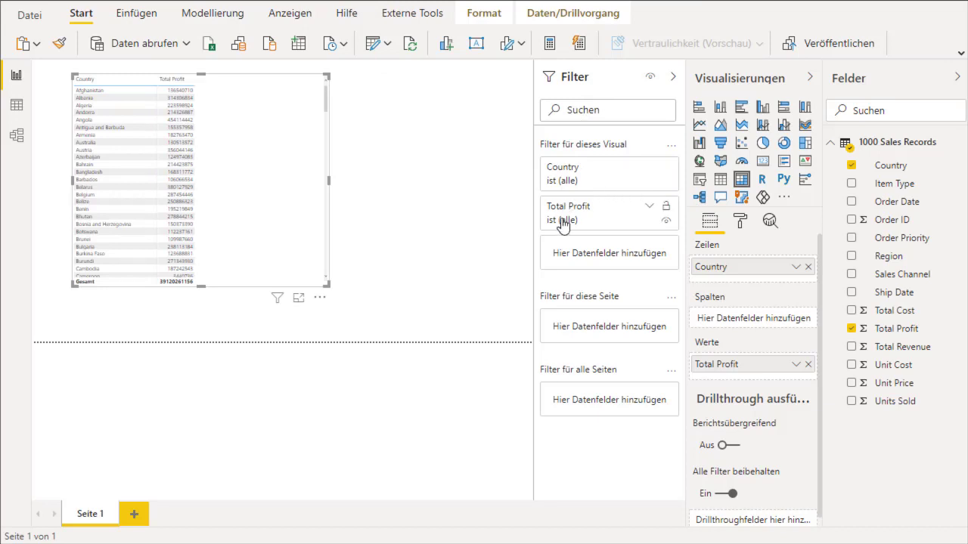
mouse_move(598, 173)
left_click(649, 168)
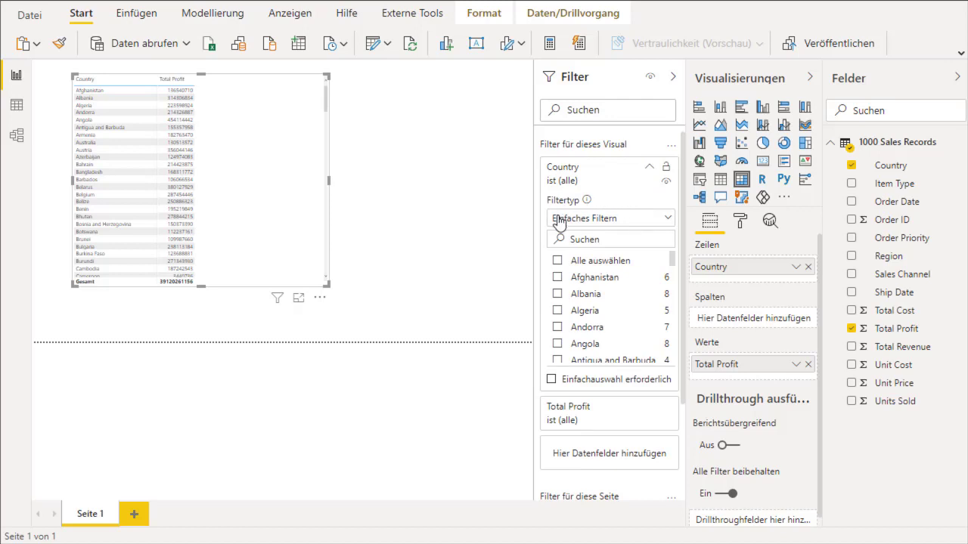
left_click(583, 221)
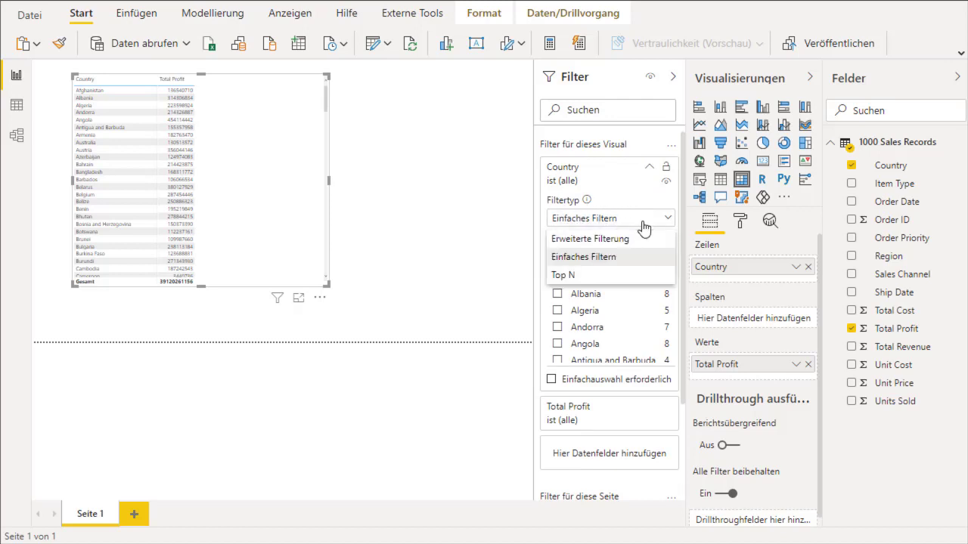
left_click(580, 275)
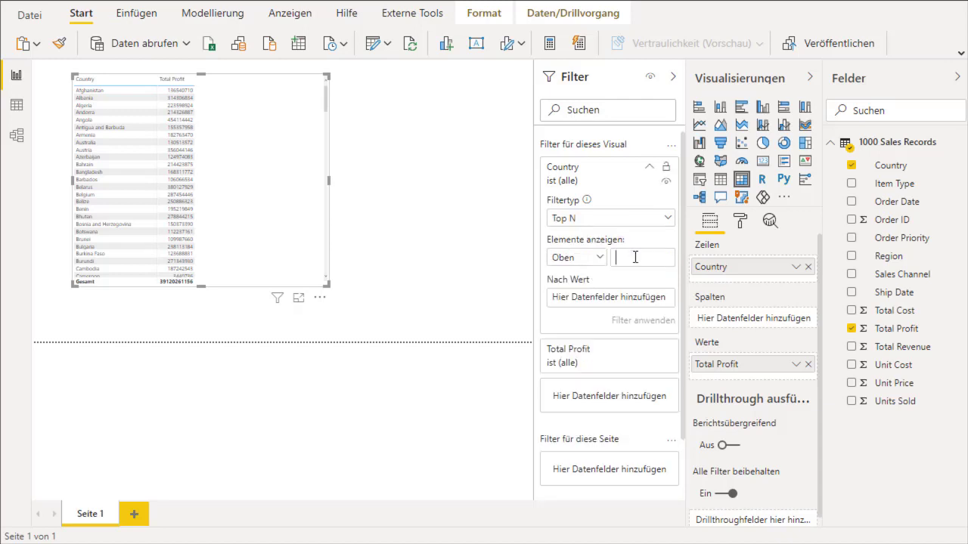
type("10")
left_click_drag(895, 328, 625, 301)
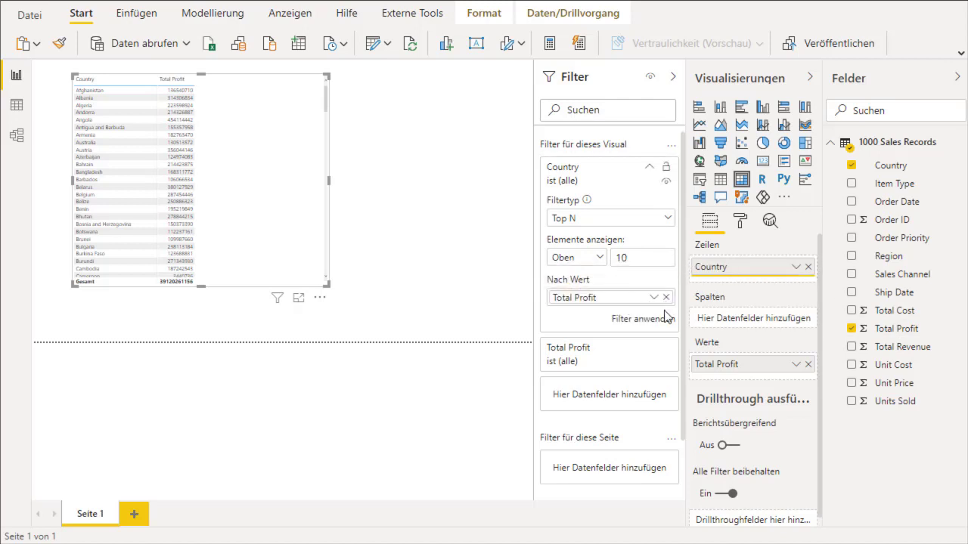
left_click(643, 318)
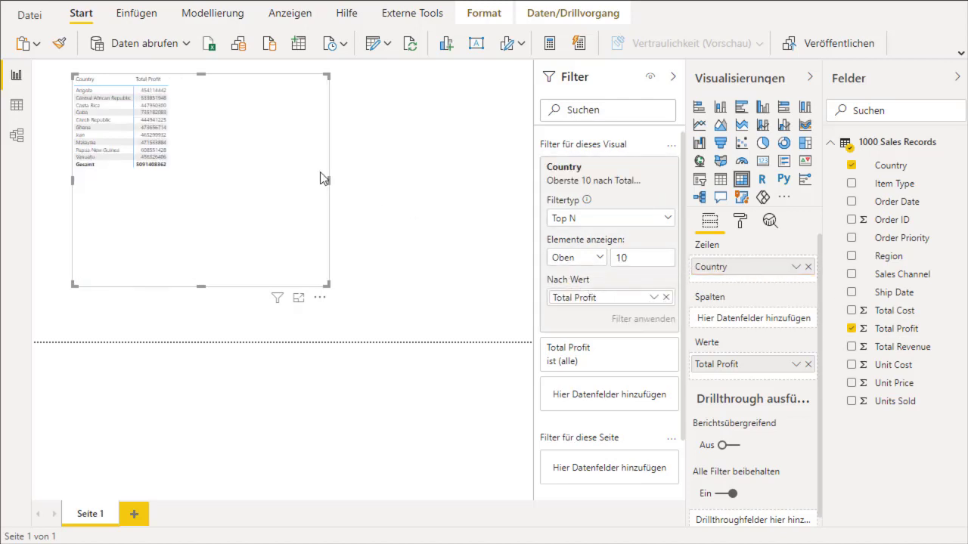
left_click(675, 79)
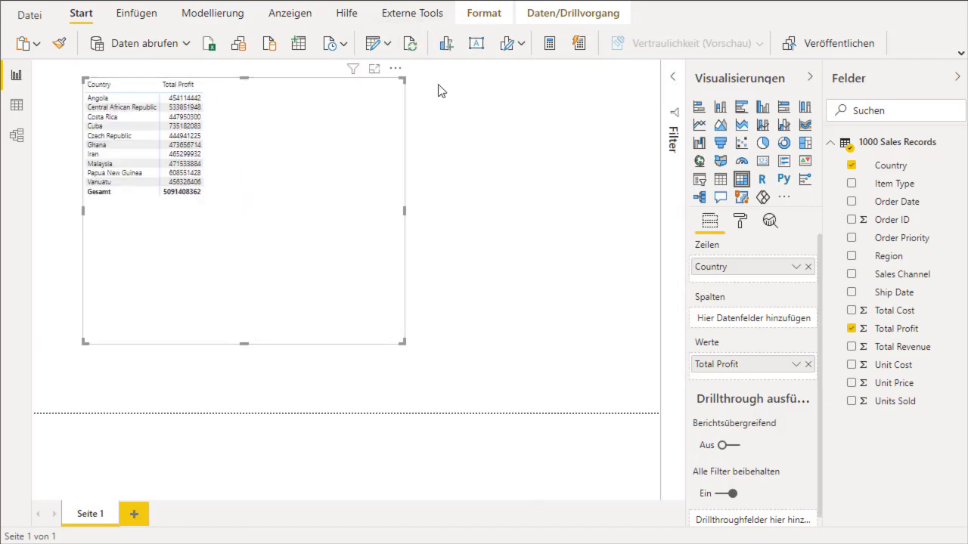
Sort the matrix by Total Profit descending so Cuba (735182083) comes first
left_click(396, 70)
mouse_move(442, 192)
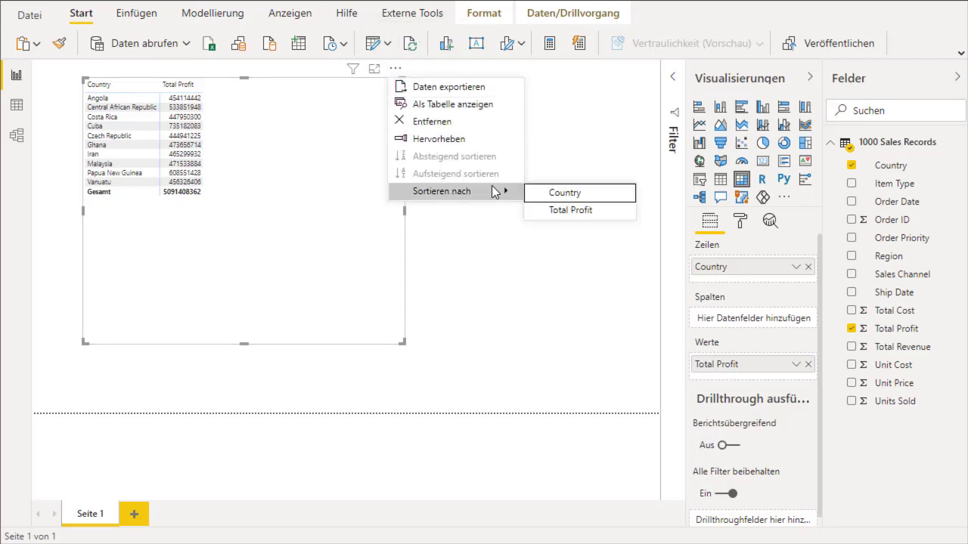
left_click(590, 209)
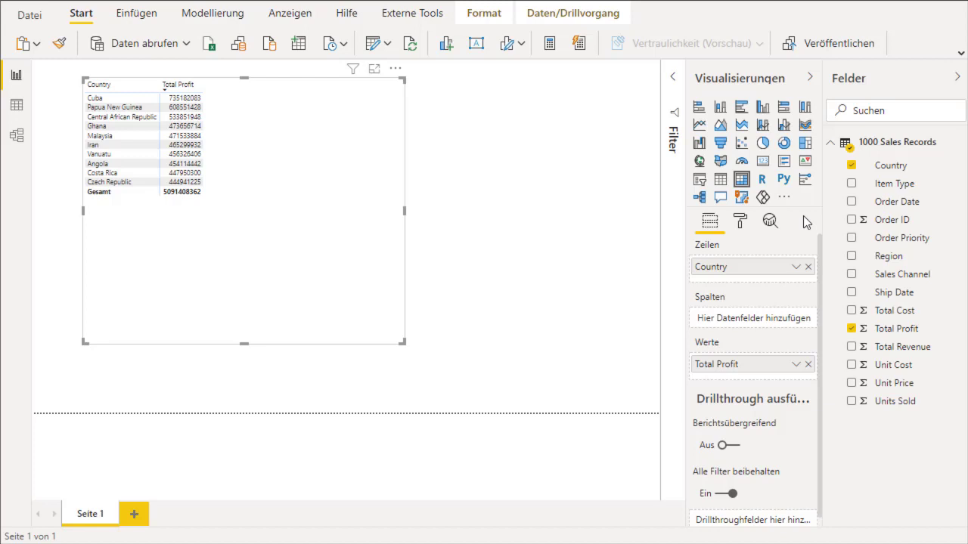
Add Item Type as a row level under Country and expand Cuba into its item types
left_click(852, 184)
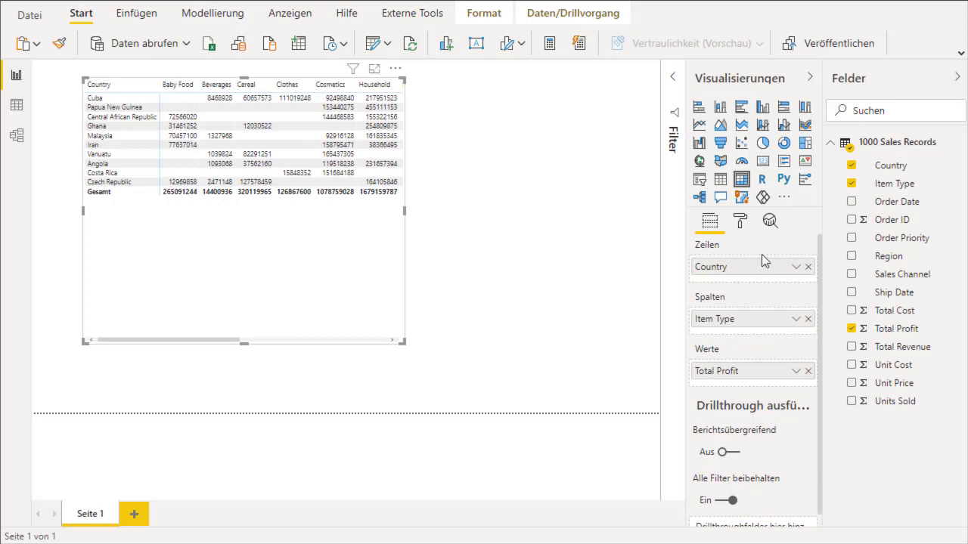
left_click_drag(752, 324, 751, 284)
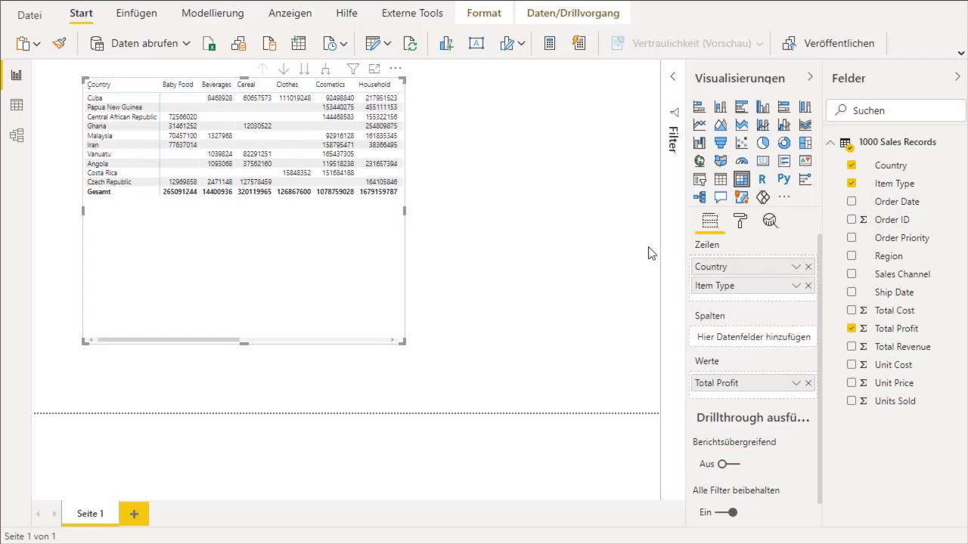
left_click(90, 99)
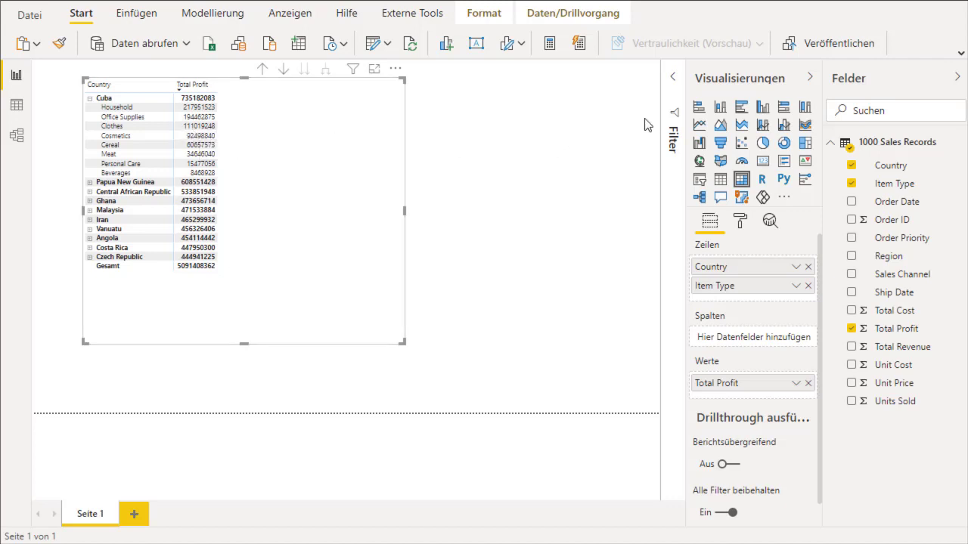
left_click(673, 77)
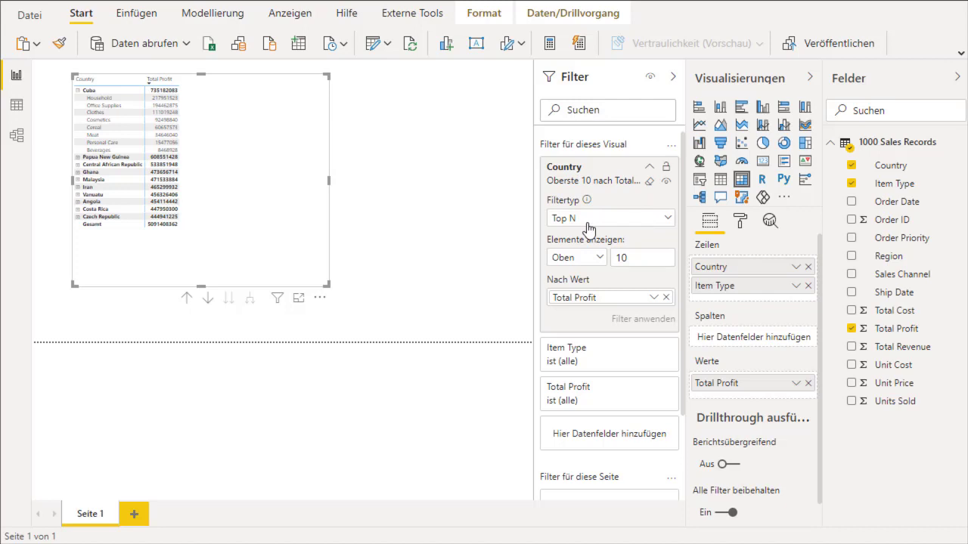
left_click(672, 77)
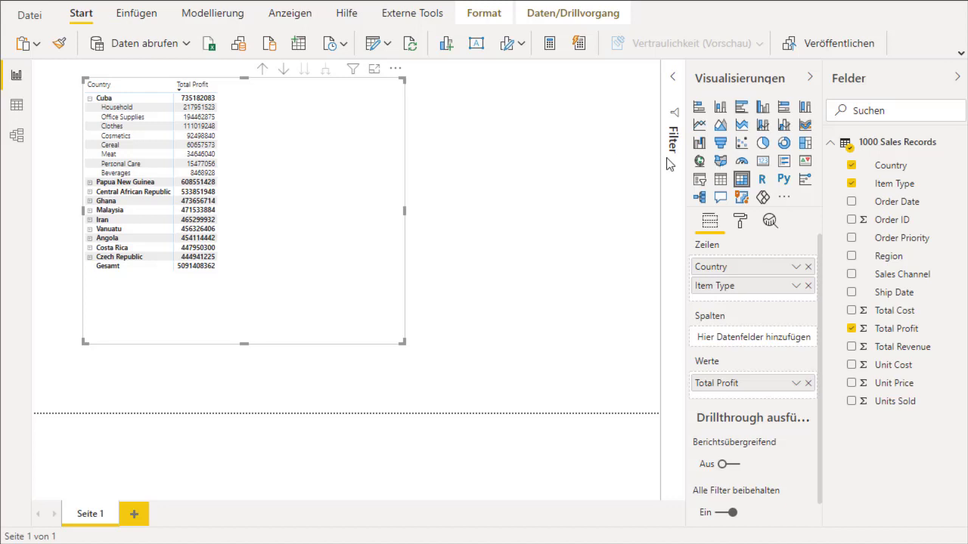
Create a new measure named _RANK in 1000 Sales Records and begin a RANKX formula
right_click(942, 150)
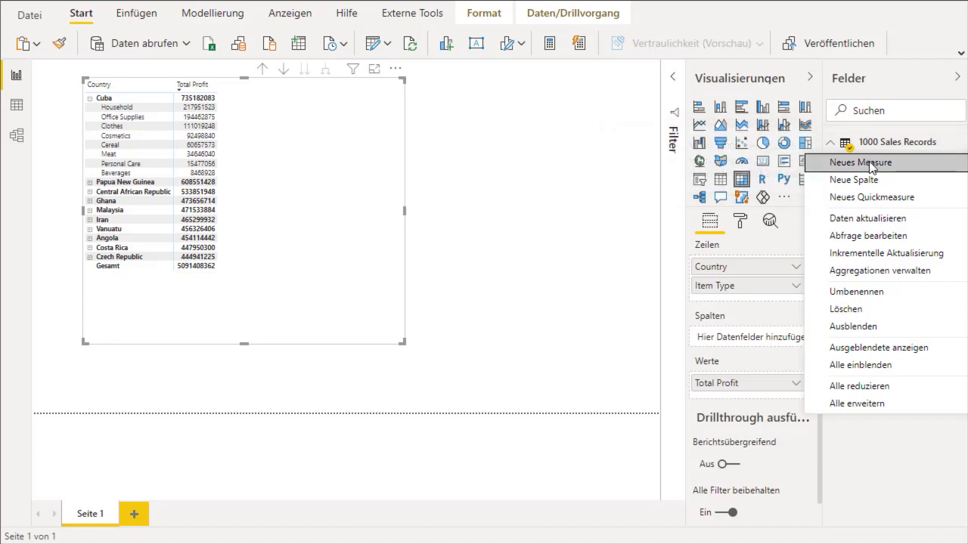
left_click(882, 198)
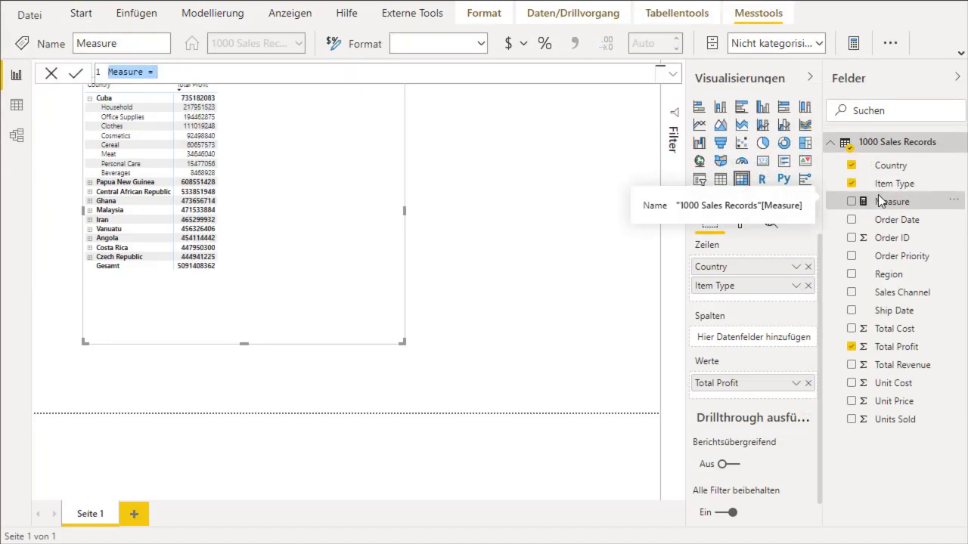
double_click(139, 73)
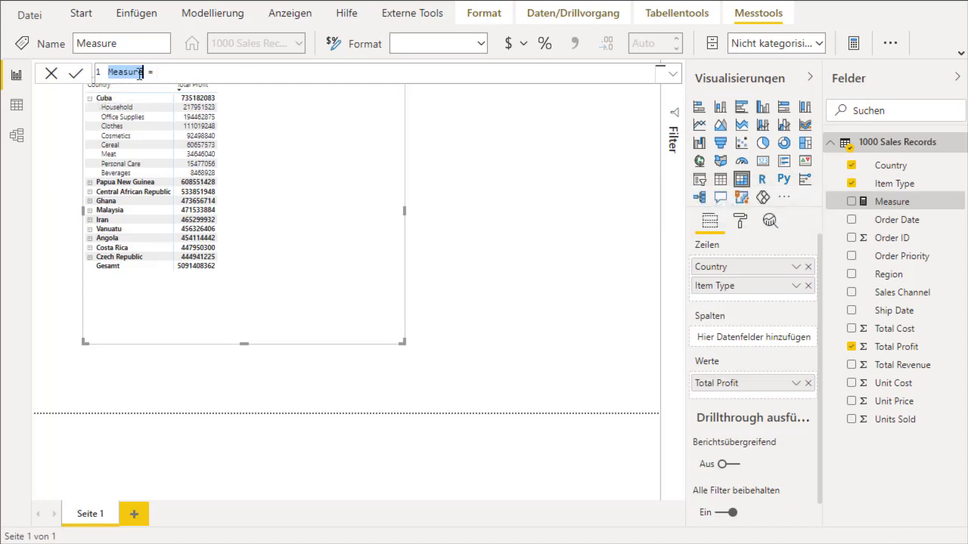
type("_RANK")
left_click(210, 70)
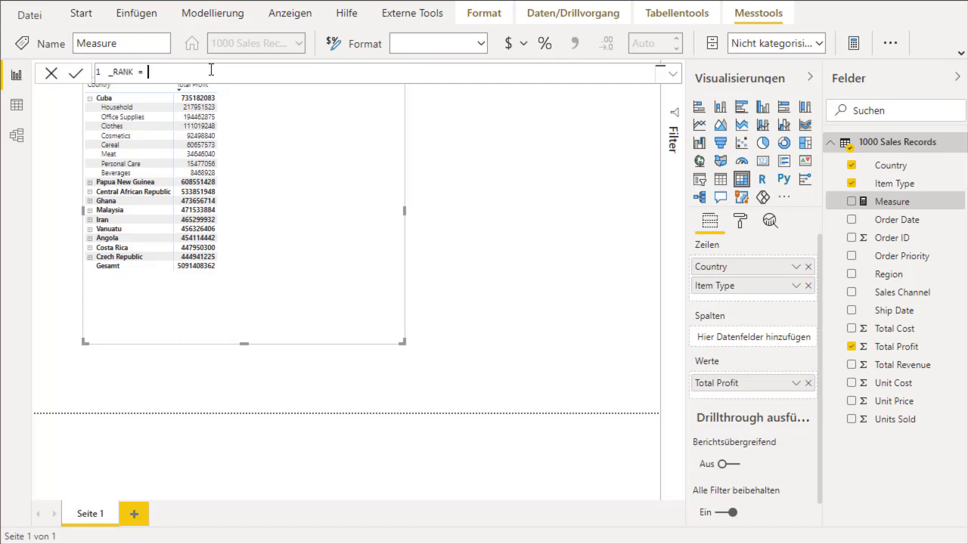
type("RANK")
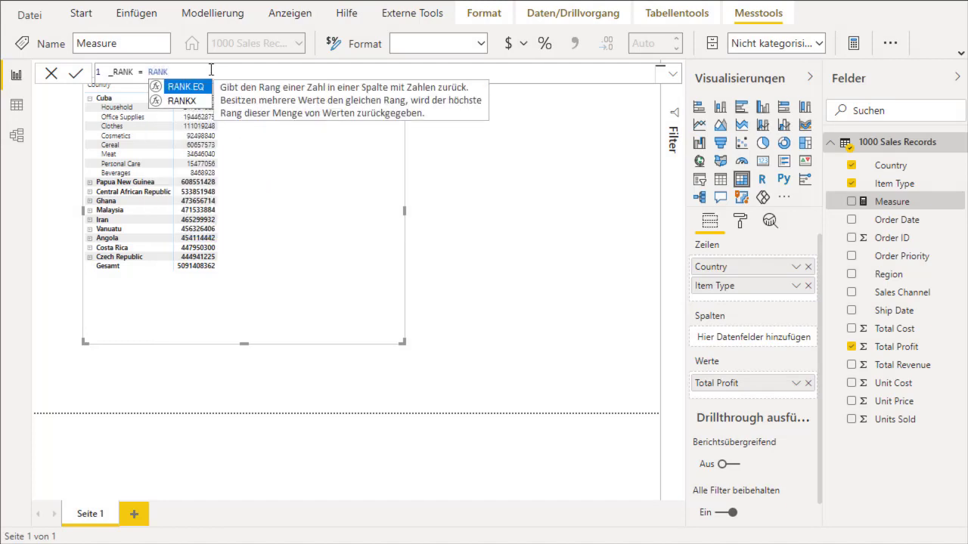
key("Down")
key("Tab")
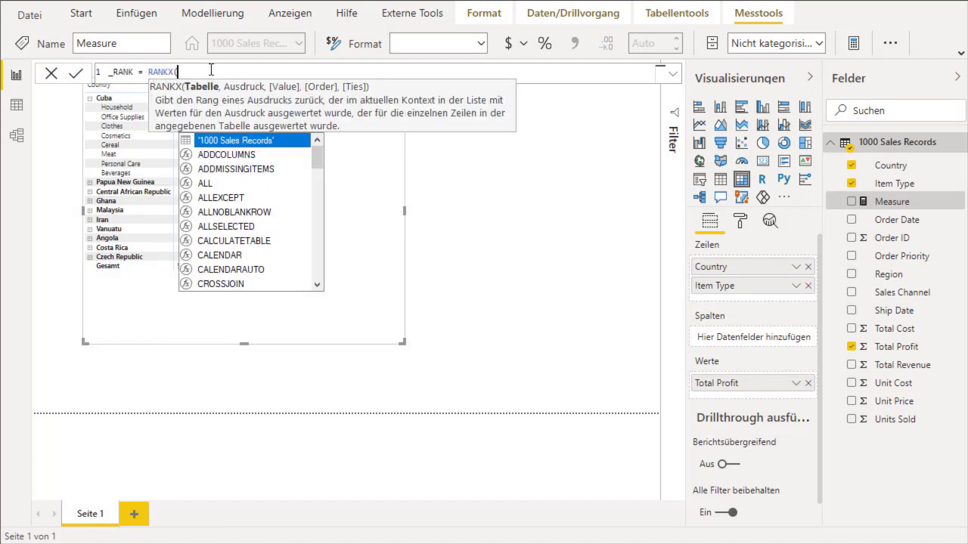
Use ALL('1000 Sales Records'[Item Type]) as the RANKX table argument
type("ALL")
key("Tab")
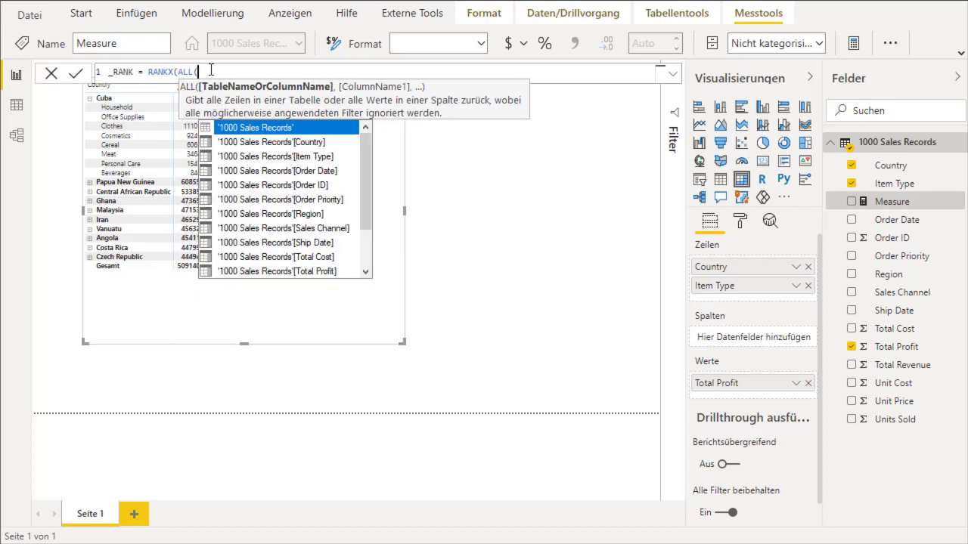
key("Down")
key("Down")
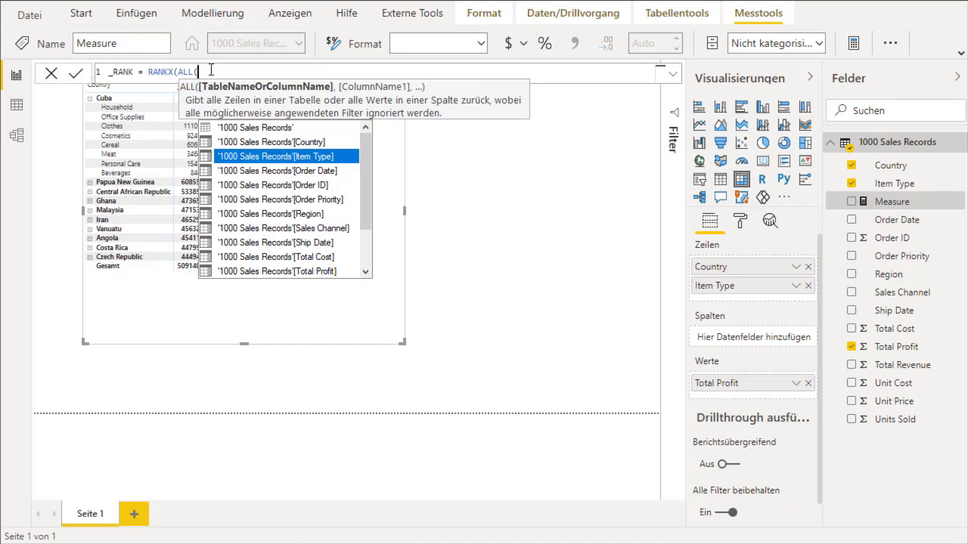
key("Tab")
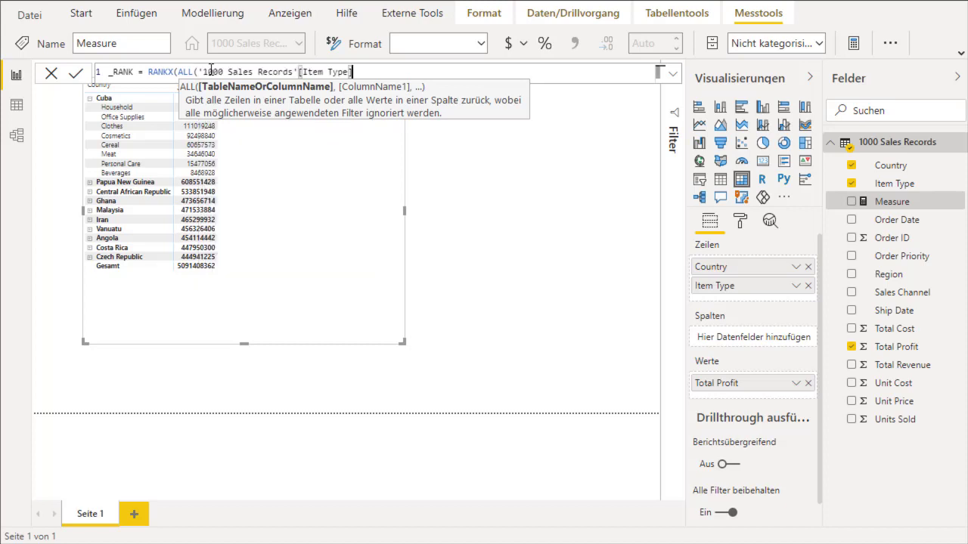
type(");")
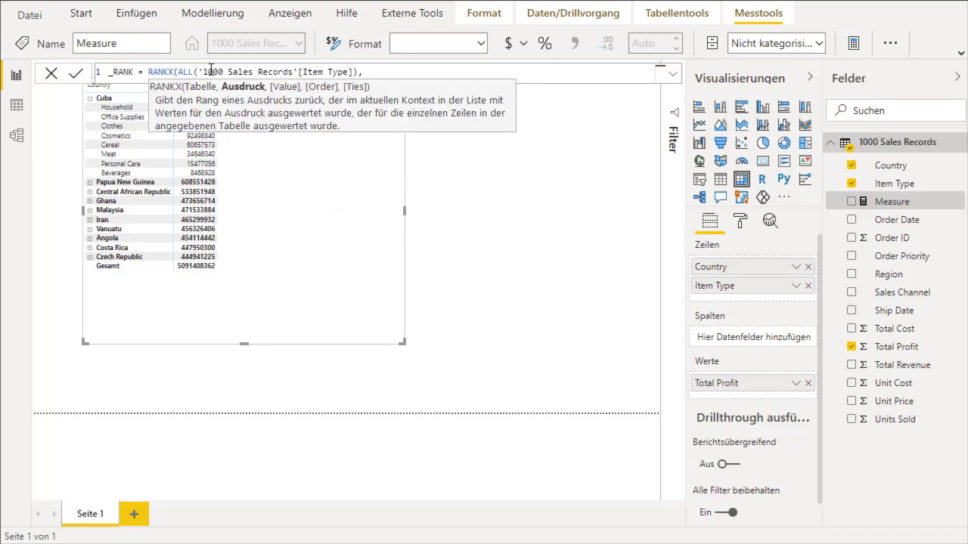
Finish with CALCULATE(SUM('1000 Sales Records'[Total Profit])) as the expression and commit the measure
type("CALCU")
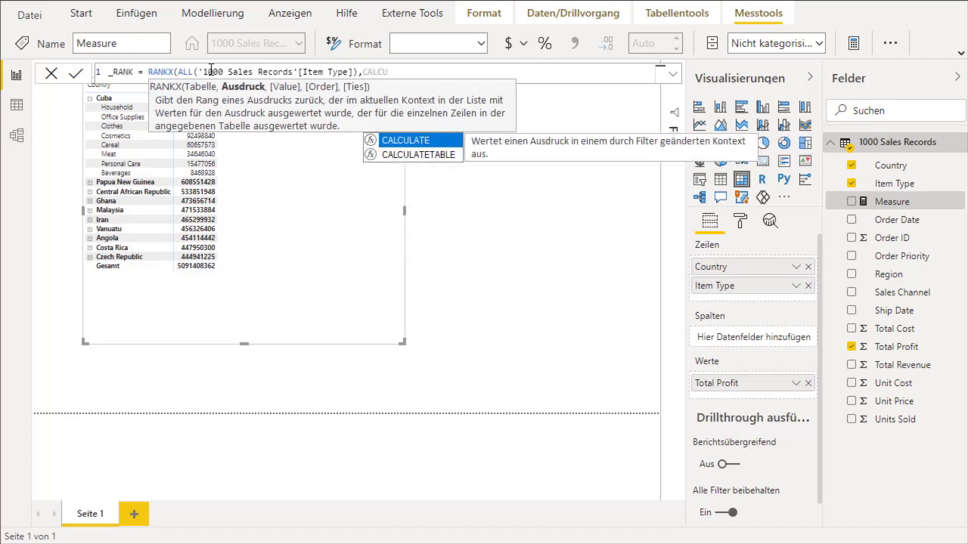
key("Tab")
type("SUM(")
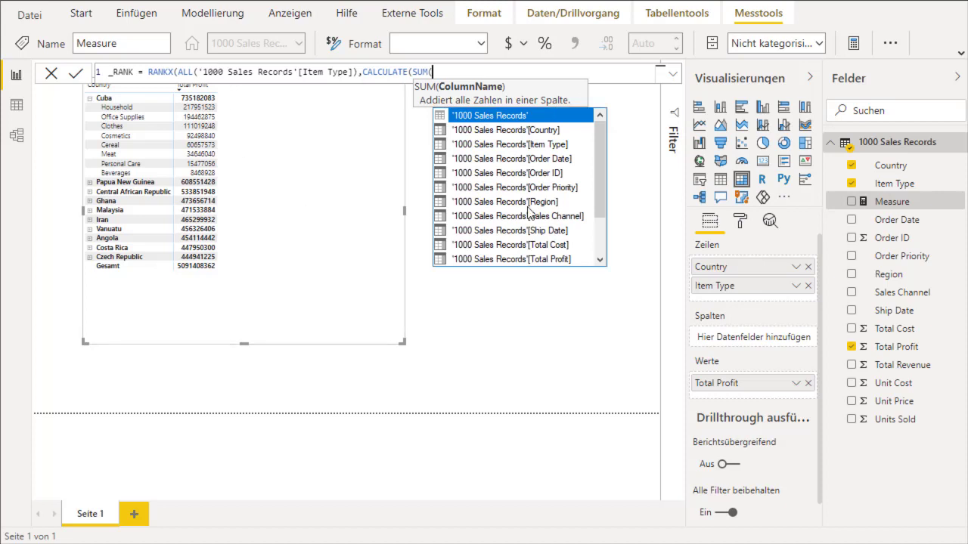
scroll(544, 208, "down", 1)
left_click(556, 217)
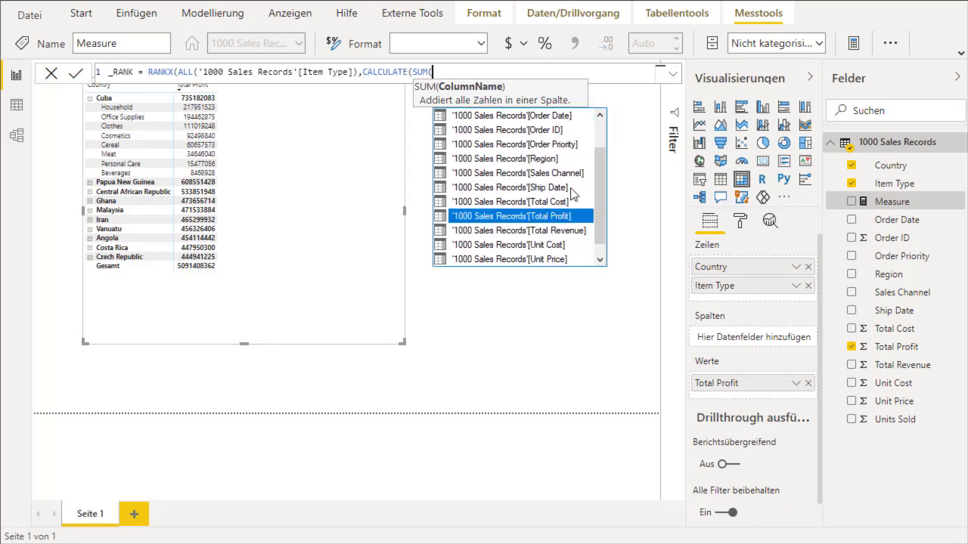
key("Tab")
type("))")
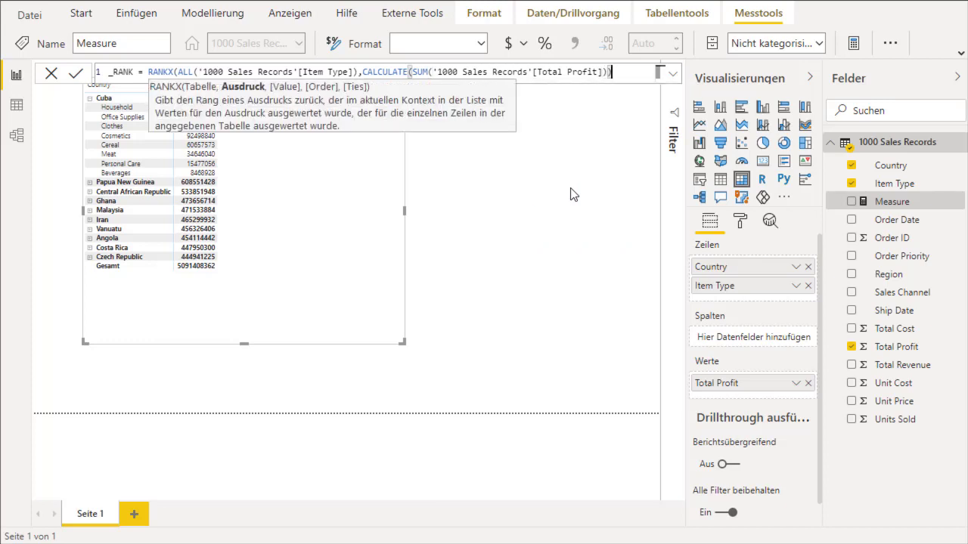
type(")")
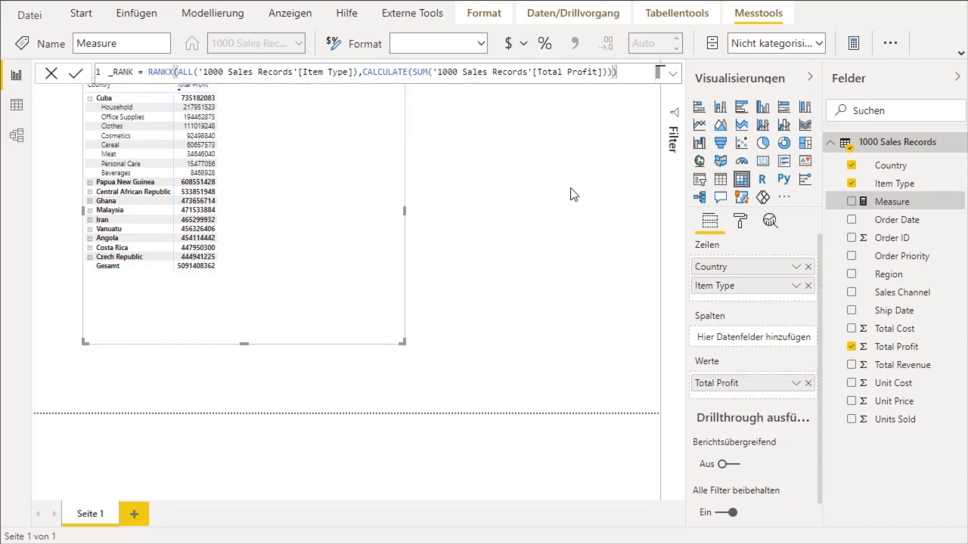
key("Return")
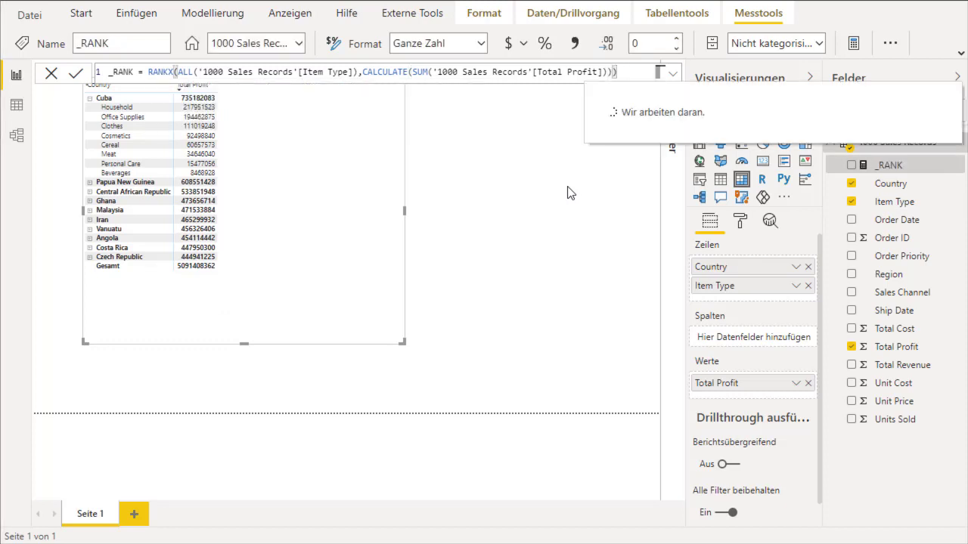
Narrow the country table and place a new empty matrix beside it
left_click(406, 216)
left_click(371, 214)
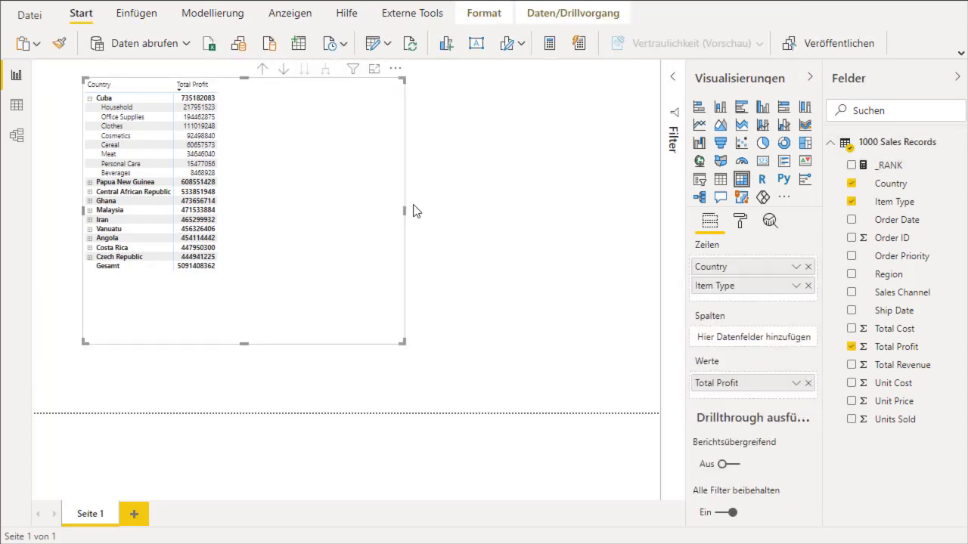
left_click_drag(409, 215, 268, 212)
left_click(580, 209)
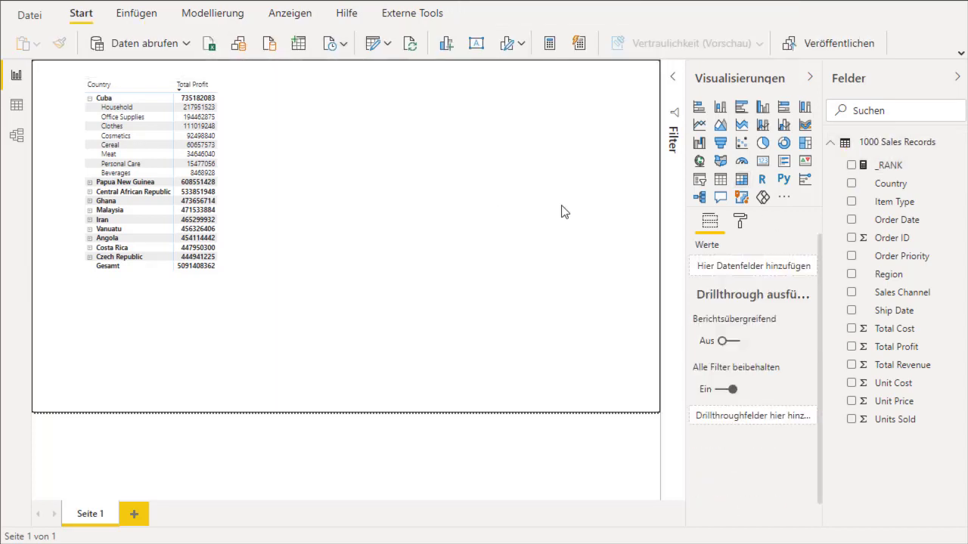
left_click(742, 179)
left_click_drag(401, 149, 455, 143)
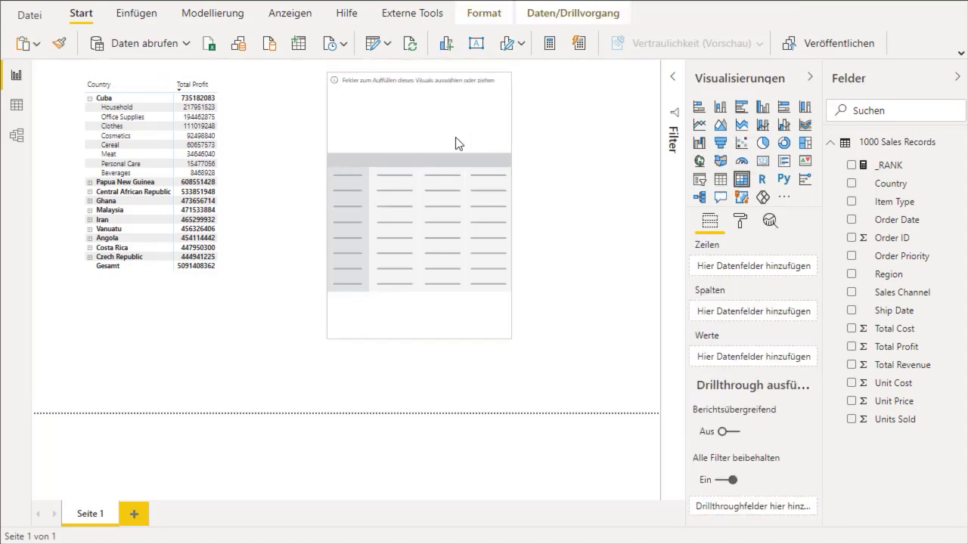
mouse_move(570, 339)
left_mouse_down()
mouse_move(514, 338)
mouse_move(607, 366)
left_mouse_up()
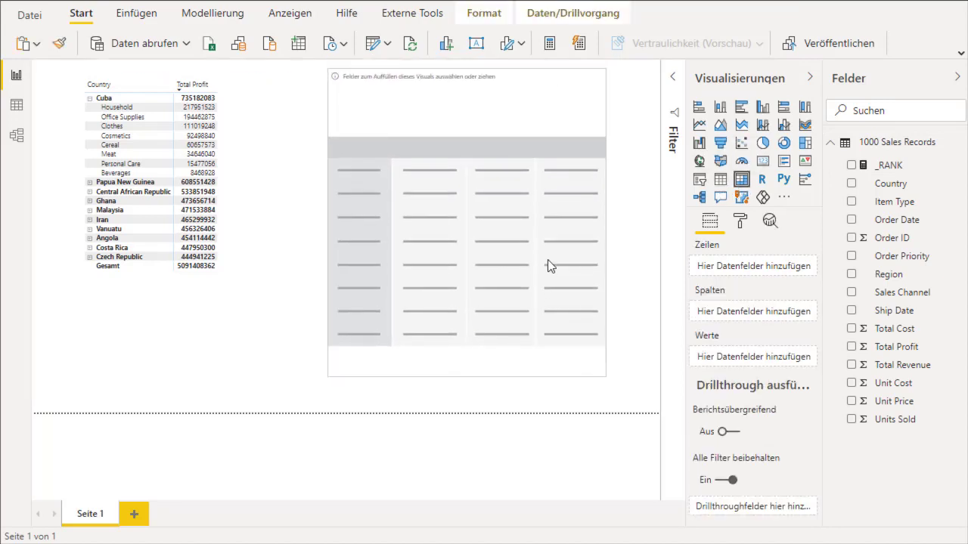
left_click_drag(547, 259, 525, 262)
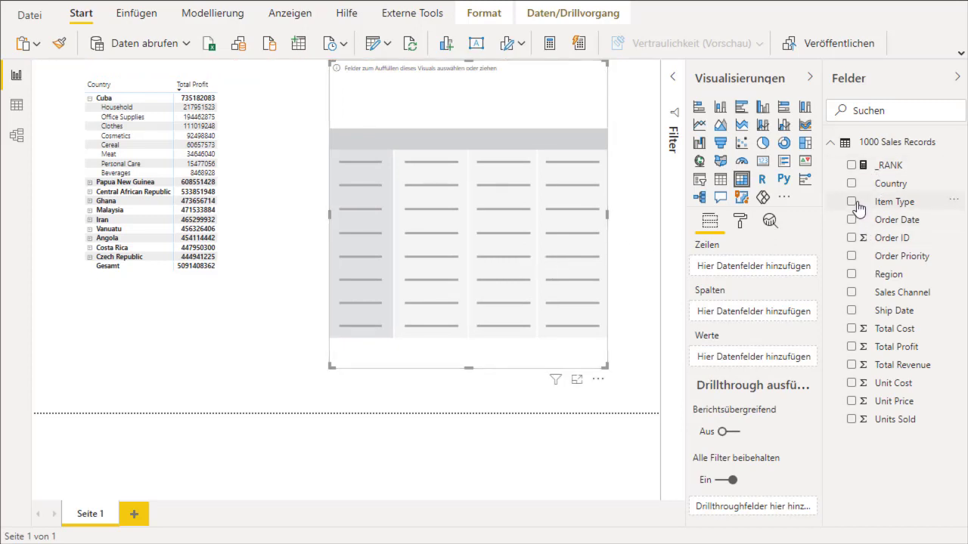
Populate the new matrix with Item Type rows plus _RANK and Total Profit values
left_click(851, 202)
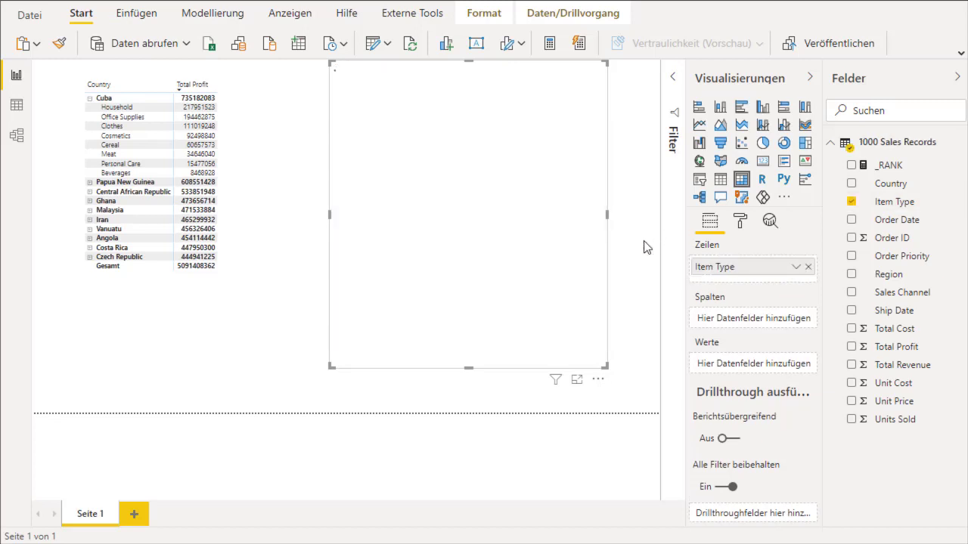
left_click(851, 165)
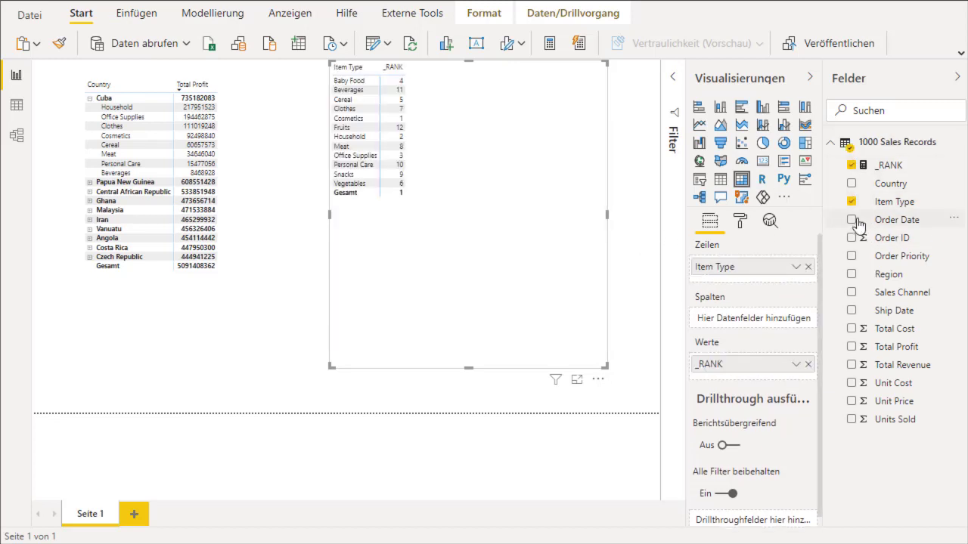
left_click(852, 347)
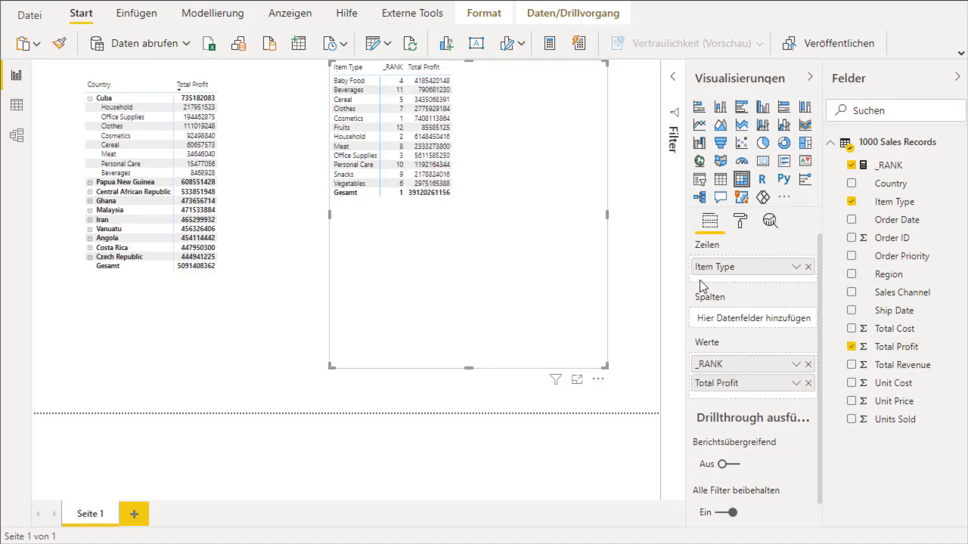
left_click(597, 379)
mouse_move(644, 501)
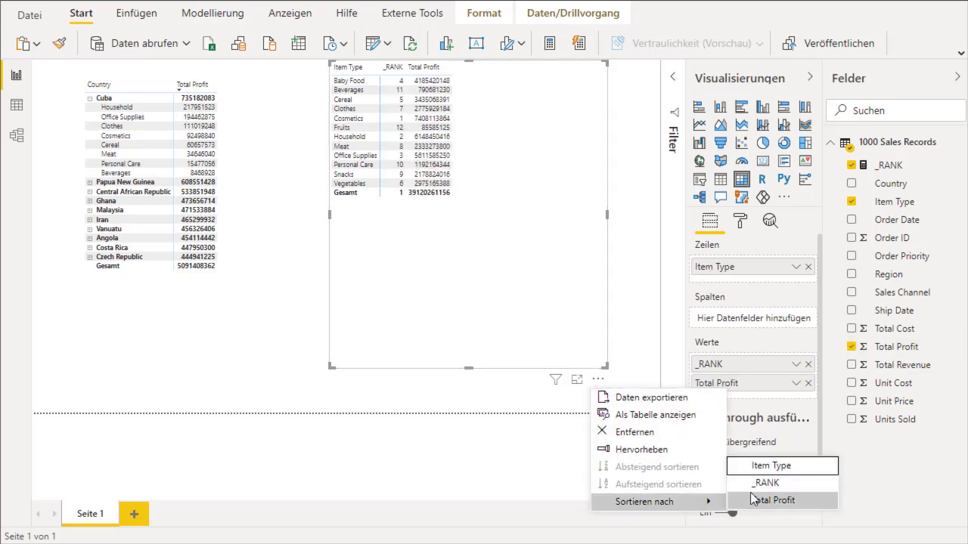
Sort the Item Type matrix by _RANK and narrow it into a right-side column
left_click(771, 483)
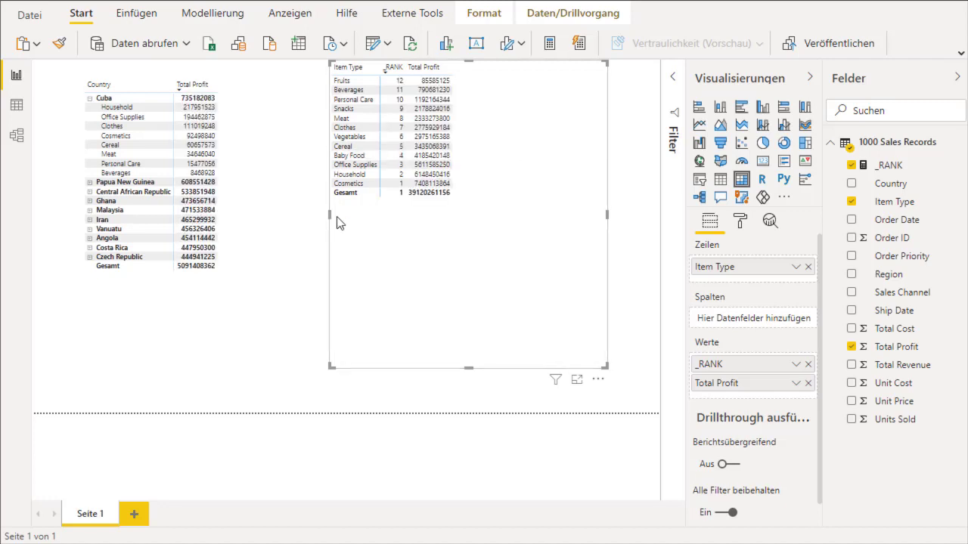
left_click_drag(331, 216, 485, 220)
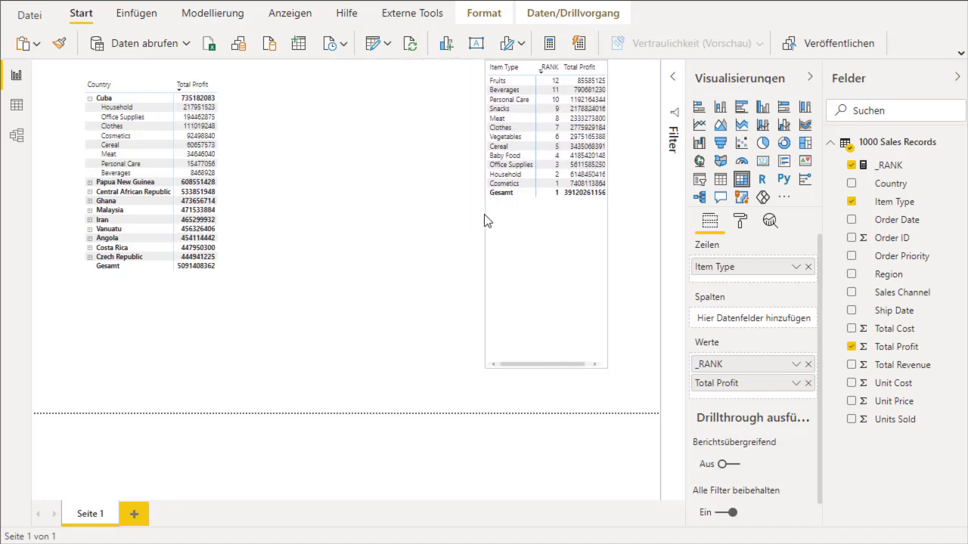
left_click(257, 179)
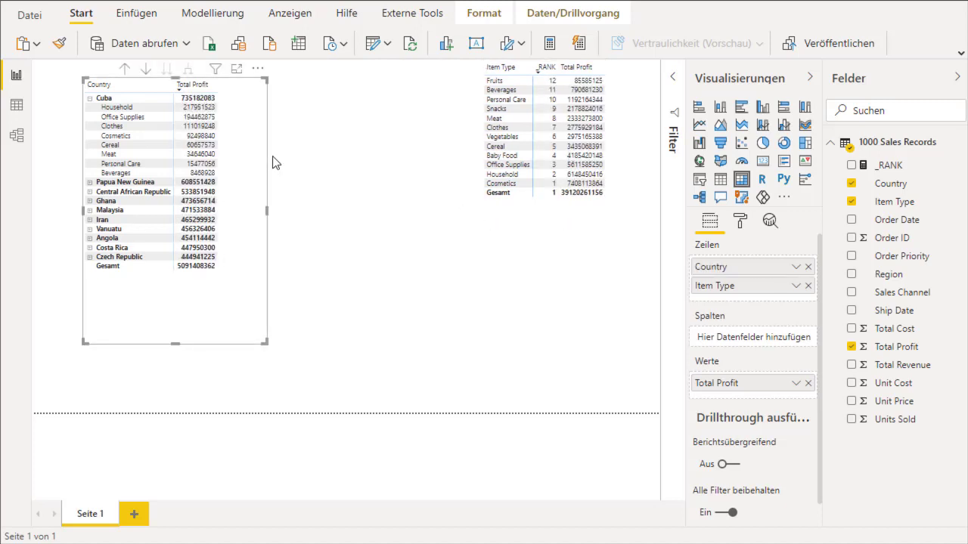
Add a visual-level filter on the country matrix keeping _RANK less than 4
left_click(675, 79)
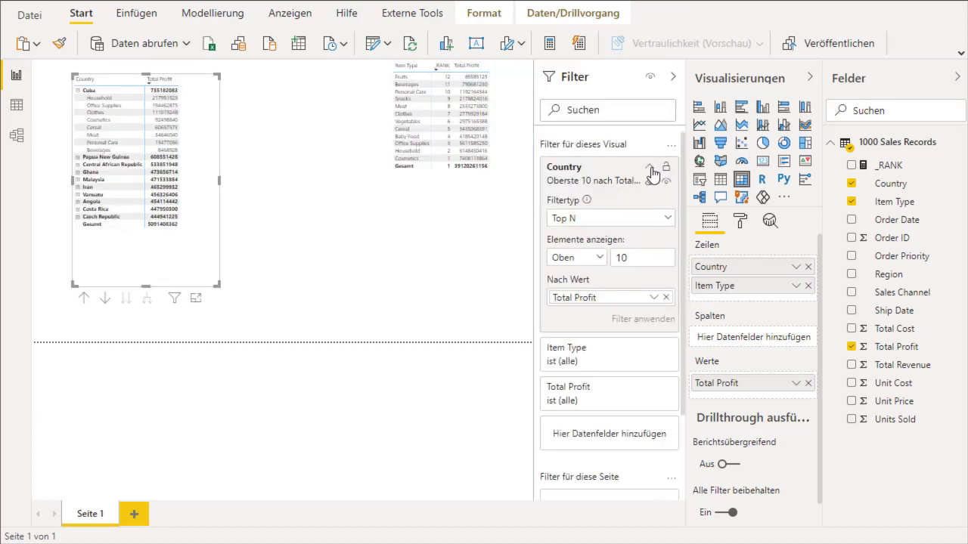
left_click(647, 182)
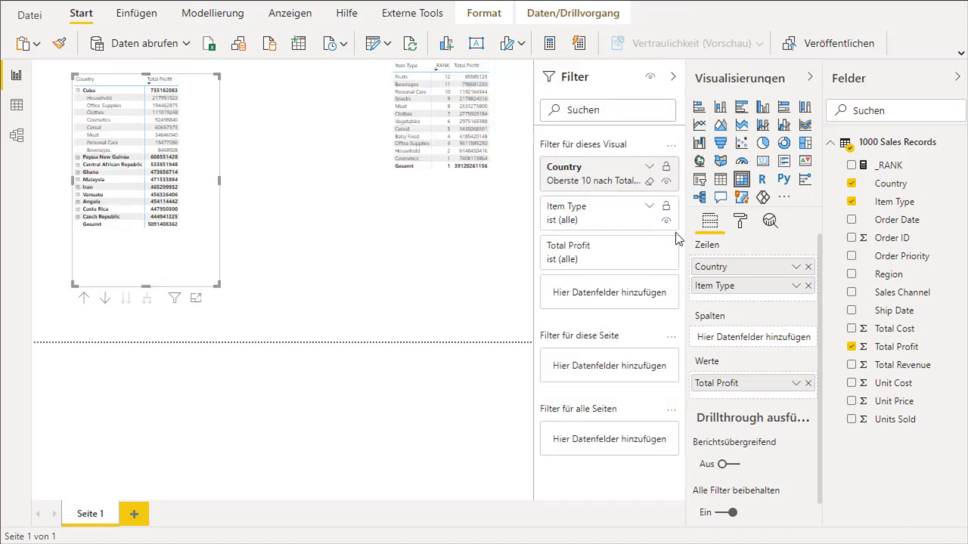
mouse_move(884, 165)
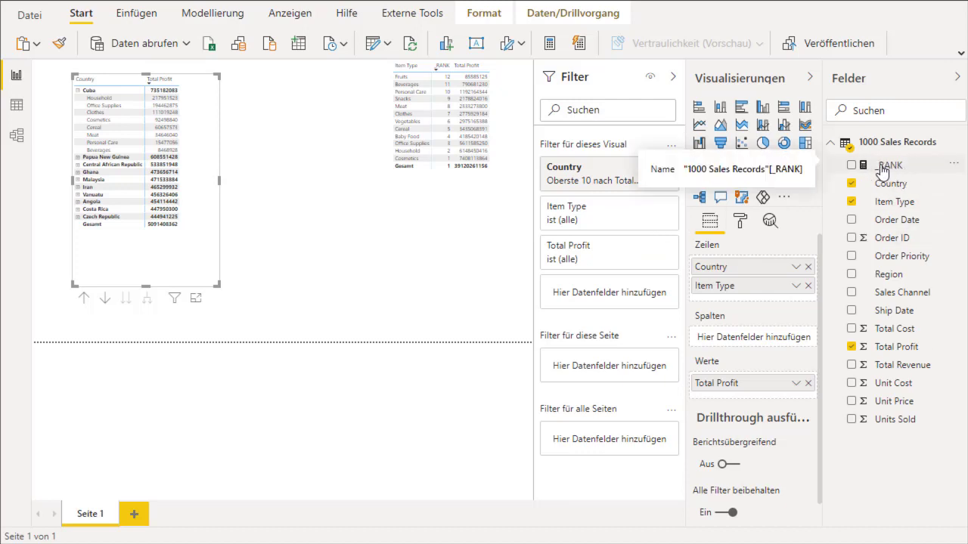
left_click_drag(898, 172, 625, 294)
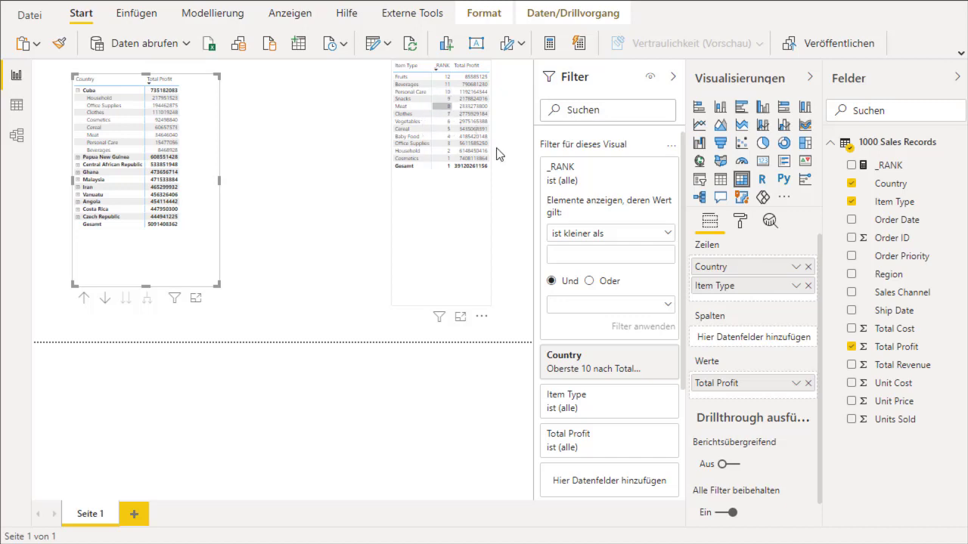
mouse_move(609, 173)
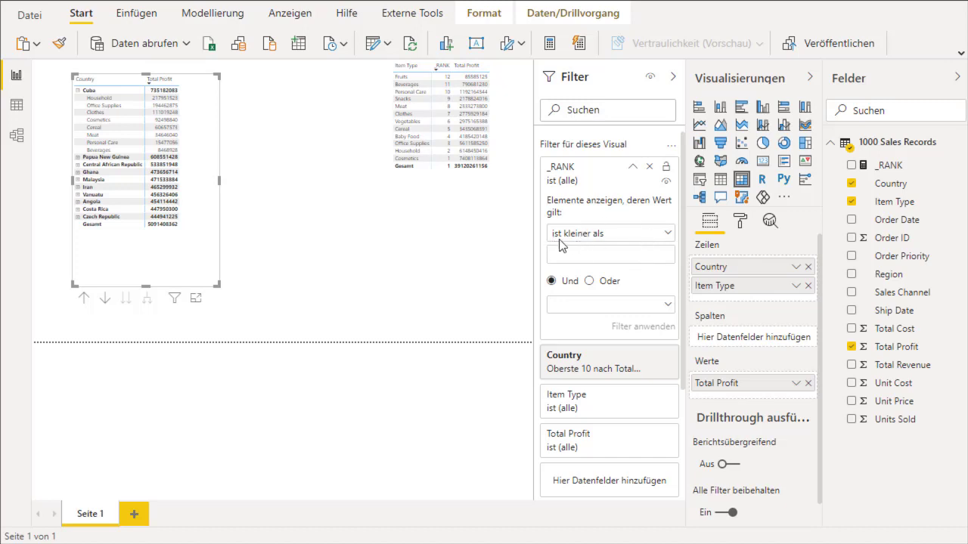
left_click(591, 261)
type("4")
left_click(644, 326)
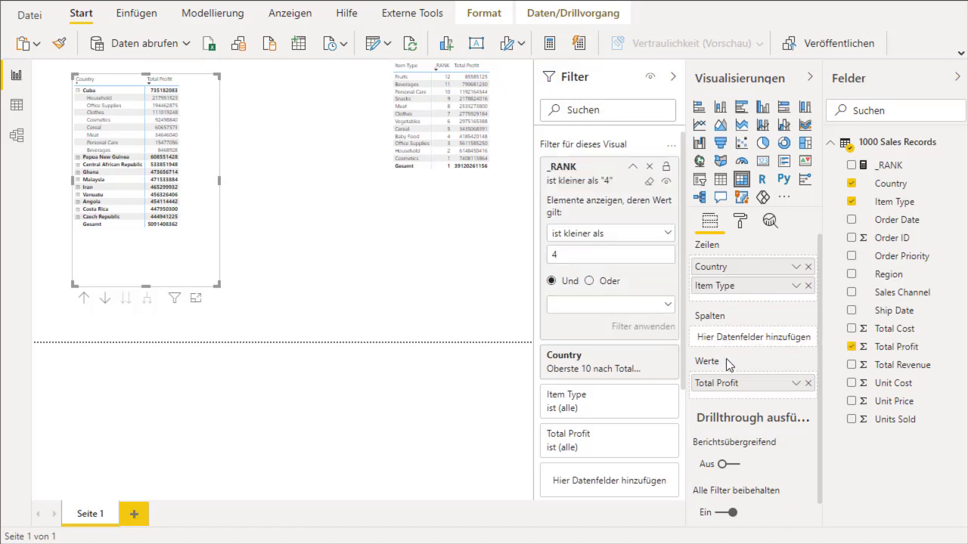
left_click(673, 76)
left_click(809, 78)
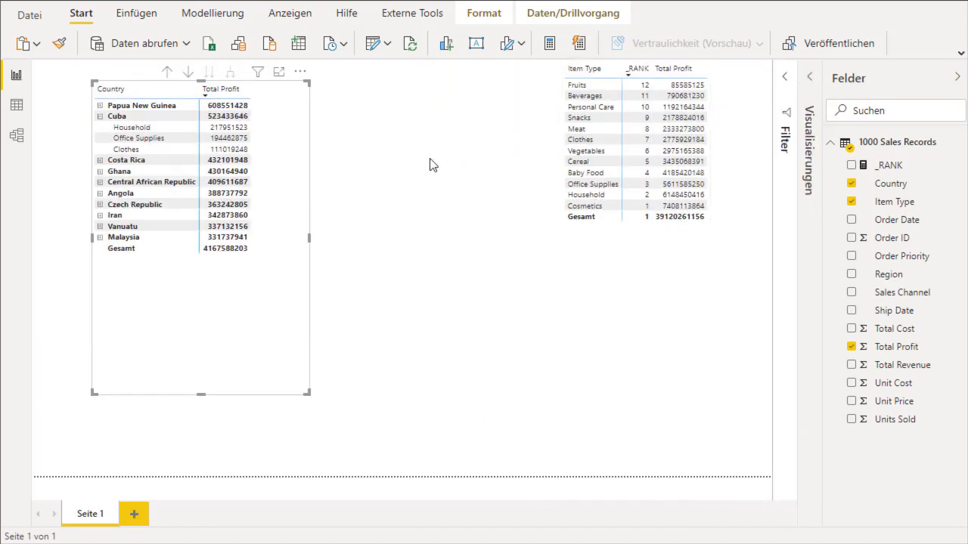
Widen the country matrix and expand Ghana and Angola, each showing three item types
left_click_drag(308, 392, 433, 370)
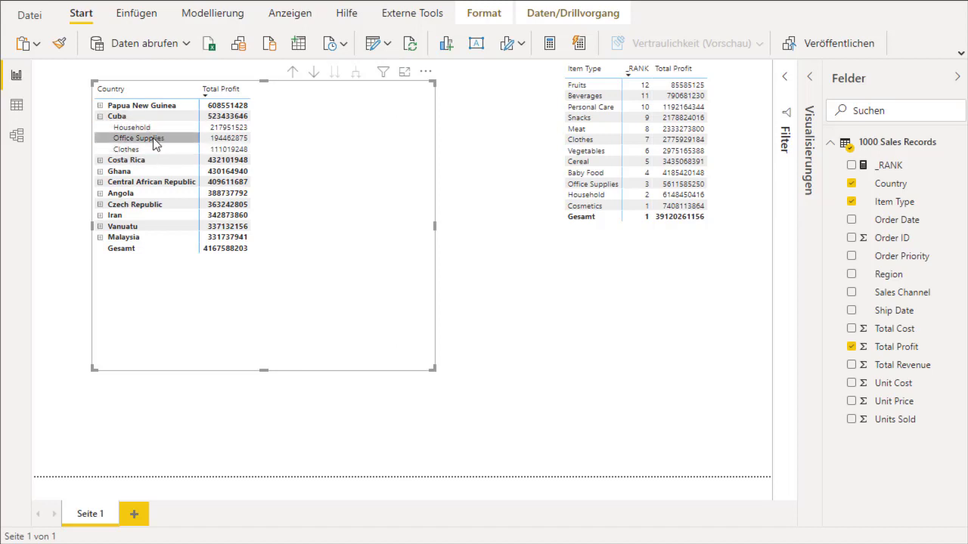
left_click(99, 171)
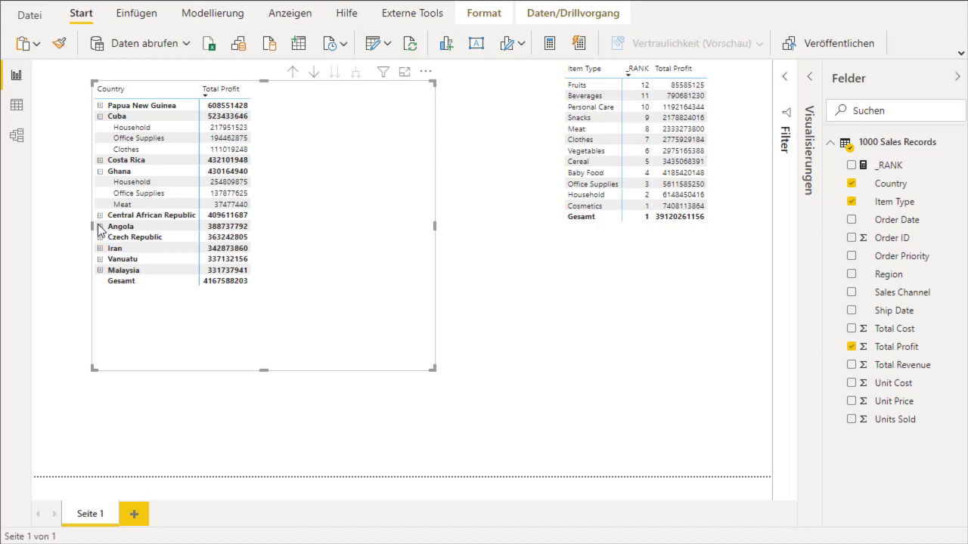
left_click(99, 226)
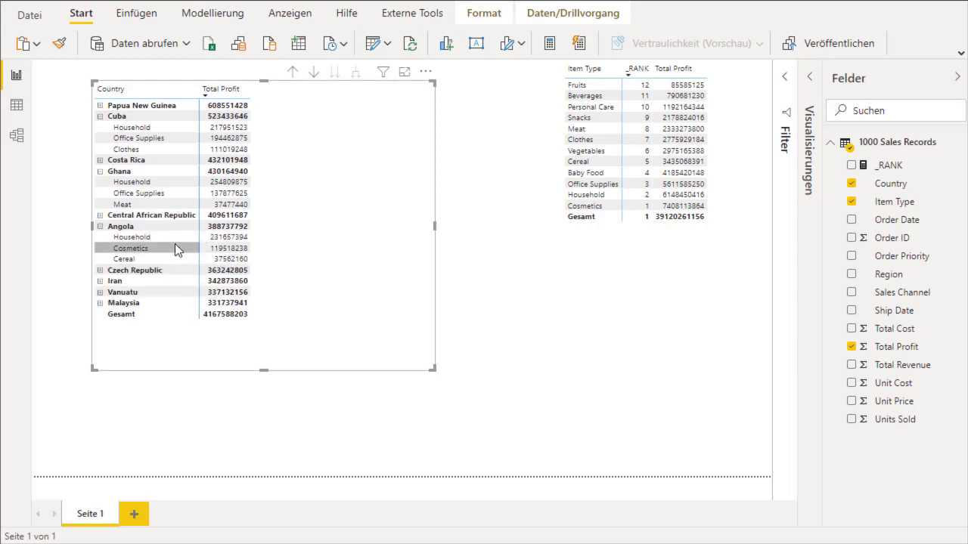